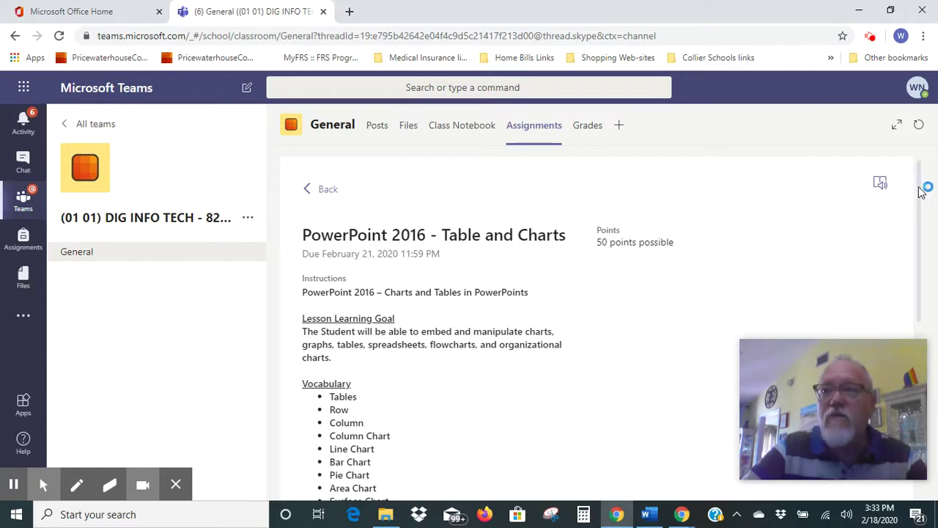
Step: Review the PowerPoint 2016 - Table and Charts assignment, from its learning goal and vocabulary down to the video links and reference materials
drag(920, 188, 926, 251)
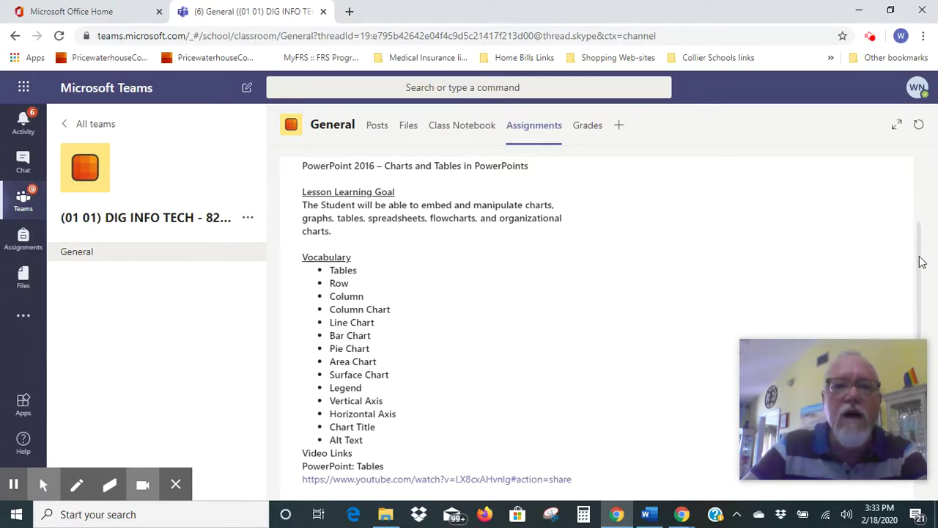
drag(920, 247, 921, 290)
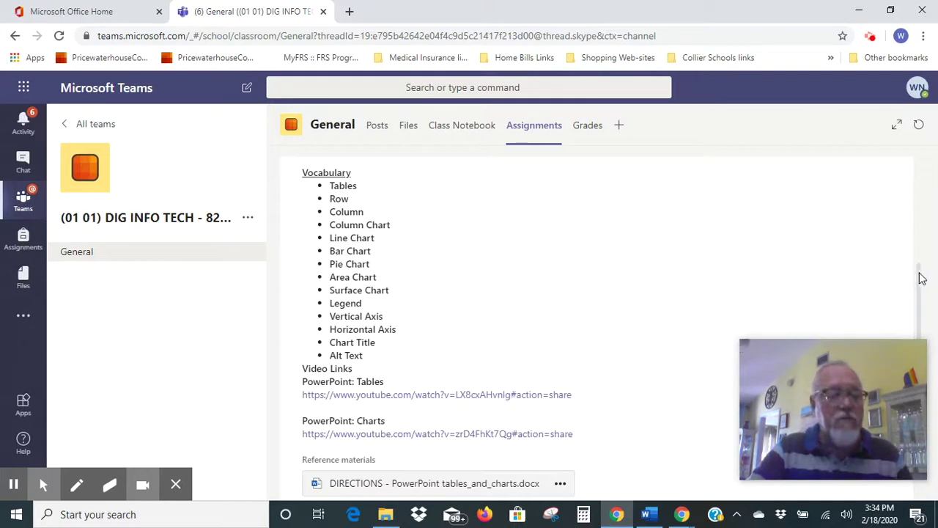
drag(916, 274, 916, 302)
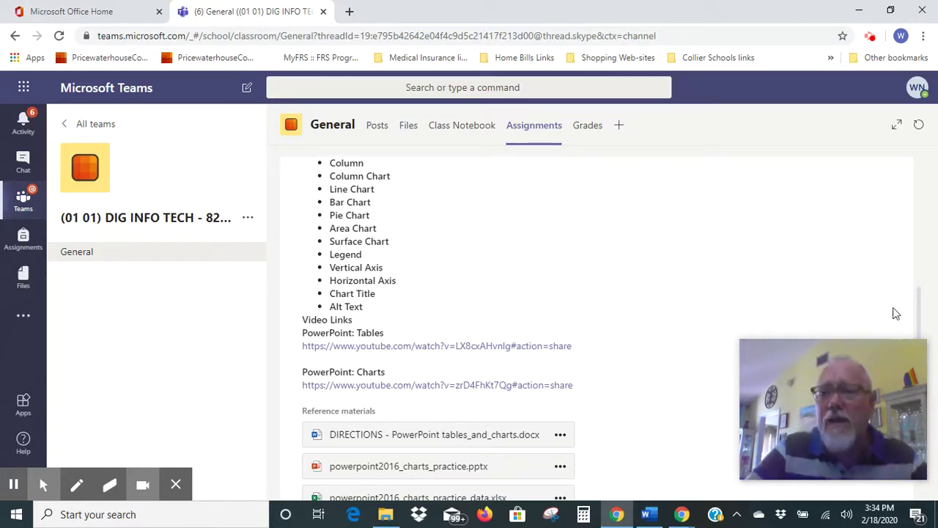
drag(923, 301, 917, 306)
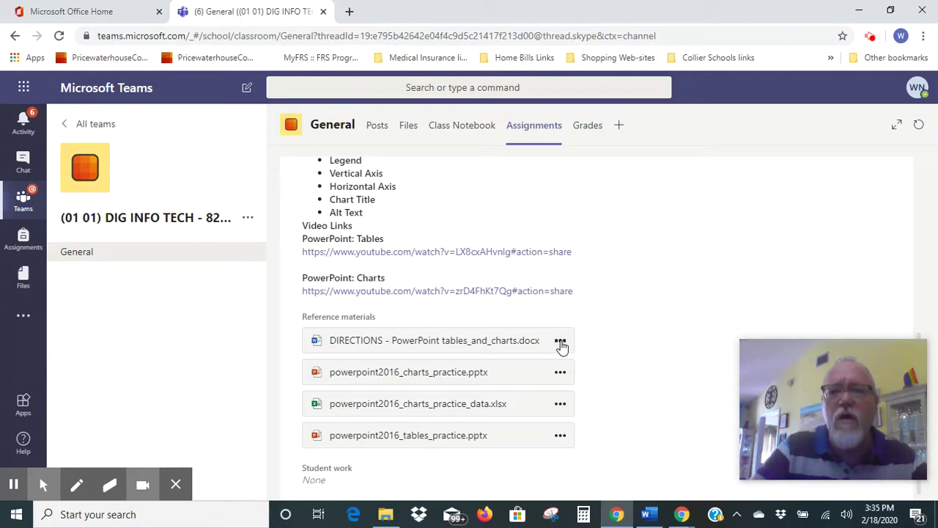
Step: Switch to Word and read the opening page of the DIRECTIONS - PowerPoint tables_and_charts document in full-screen size, then return to the Teams assignment
click(647, 516)
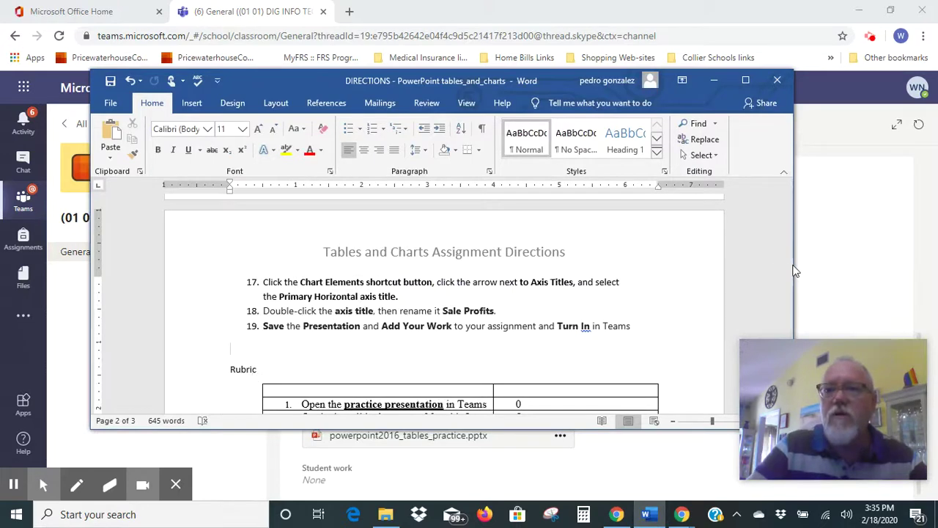
drag(785, 266, 785, 179)
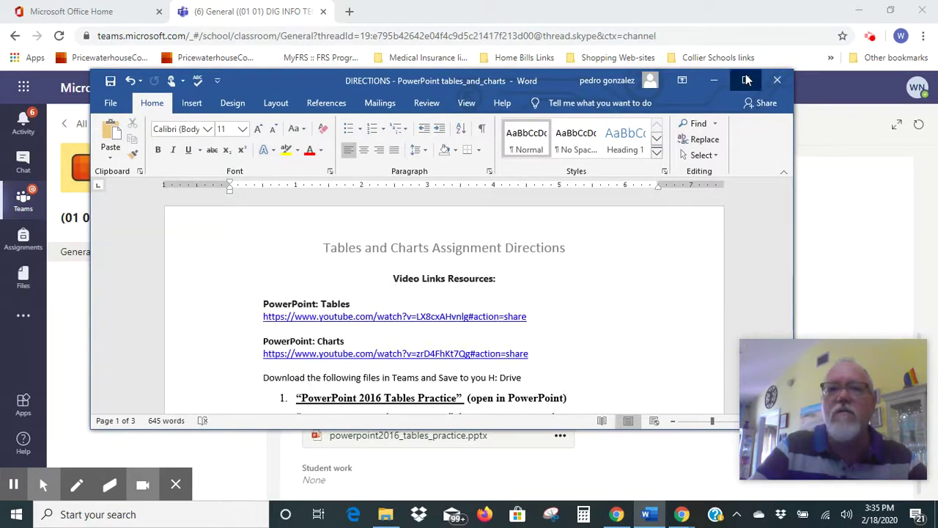
click(745, 80)
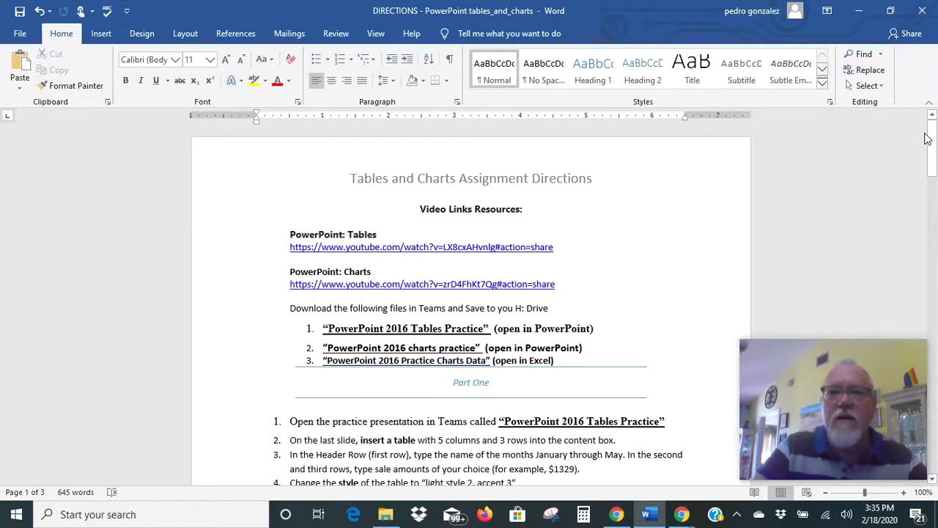
drag(933, 139, 934, 151)
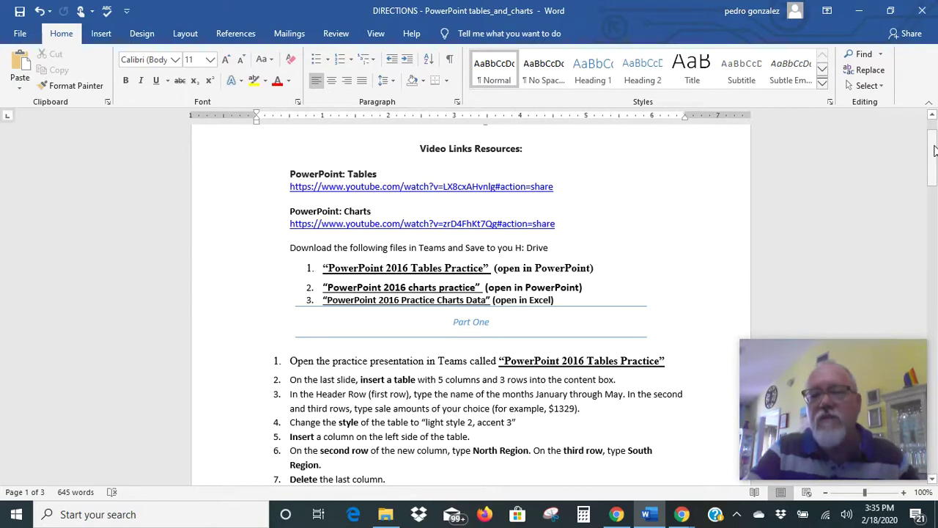
click(859, 11)
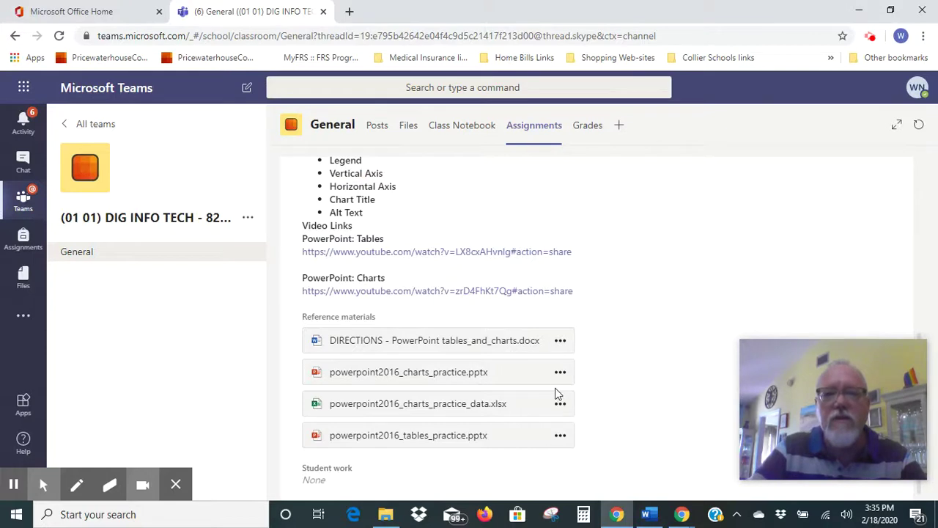
Step: Download powerpoint2016_tables_practice.pptx from the reference materials and open it in PowerPoint with editing enabled and the window maximized
click(559, 436)
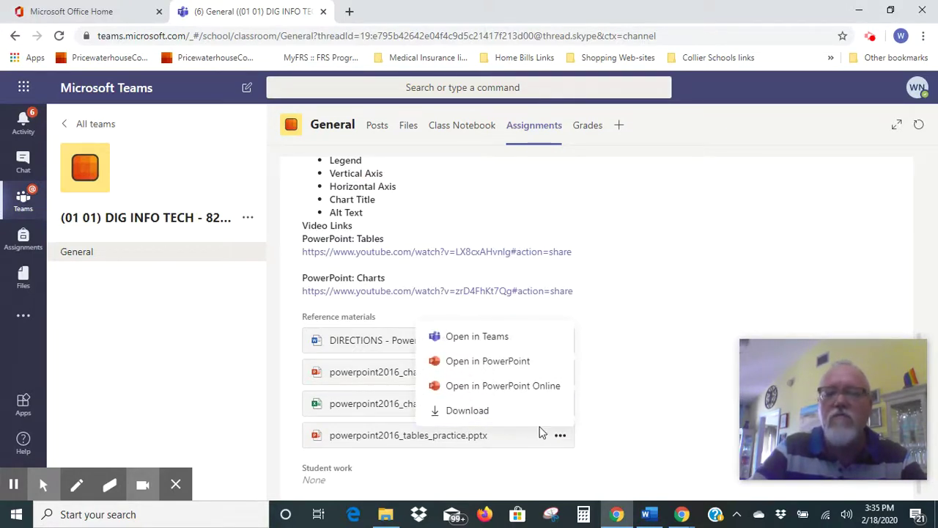
click(477, 411)
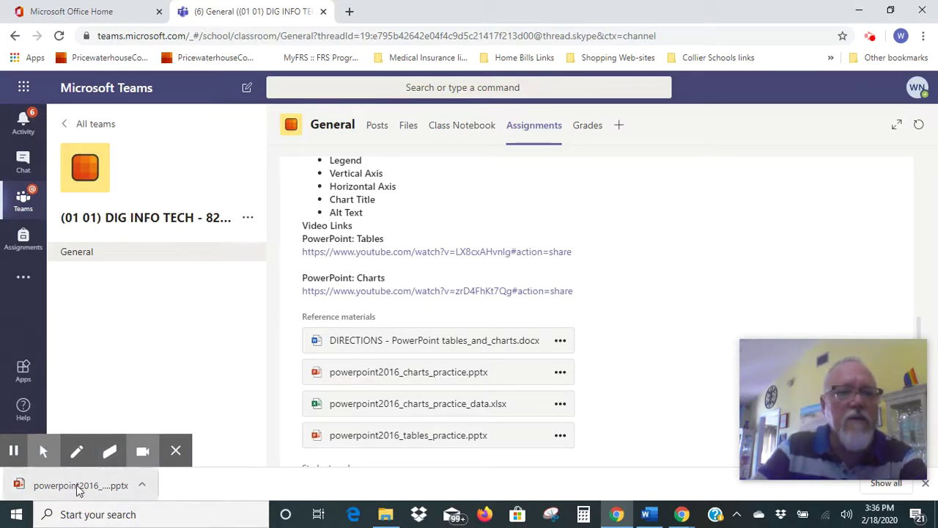
click(79, 489)
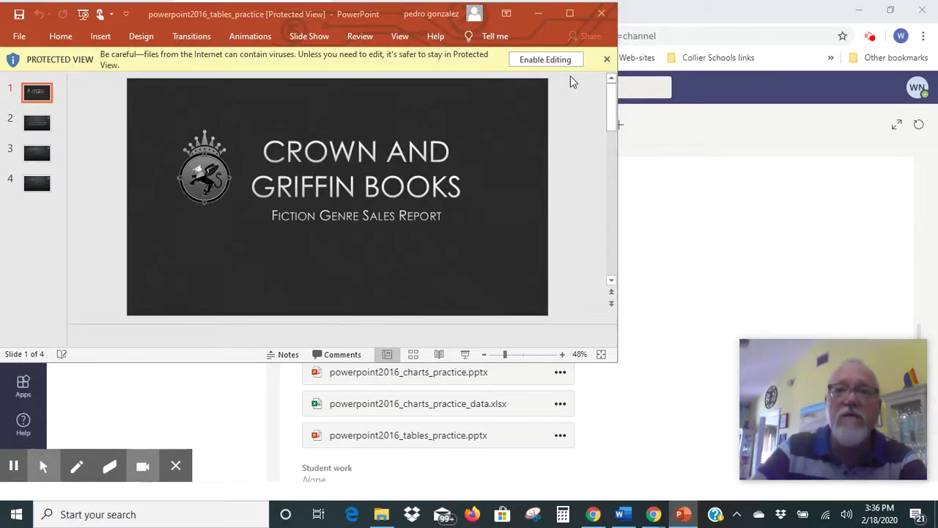
click(539, 60)
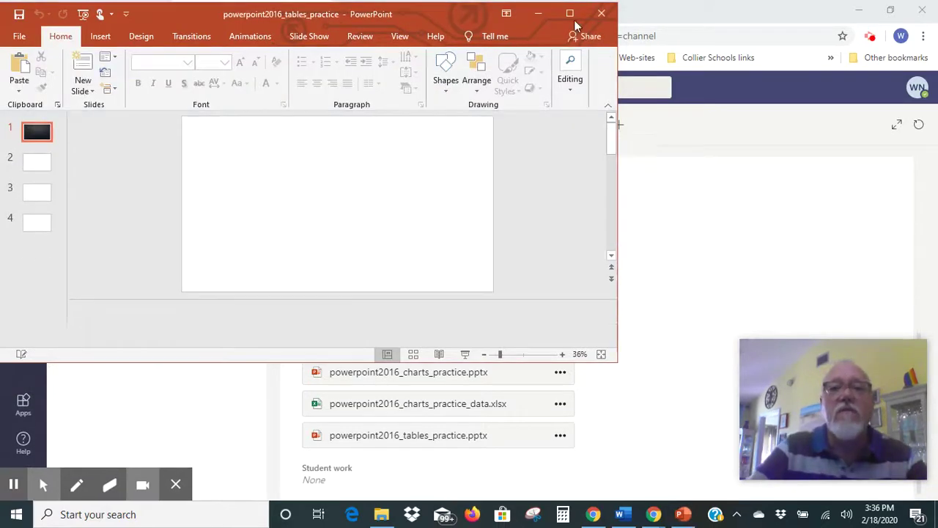
click(571, 14)
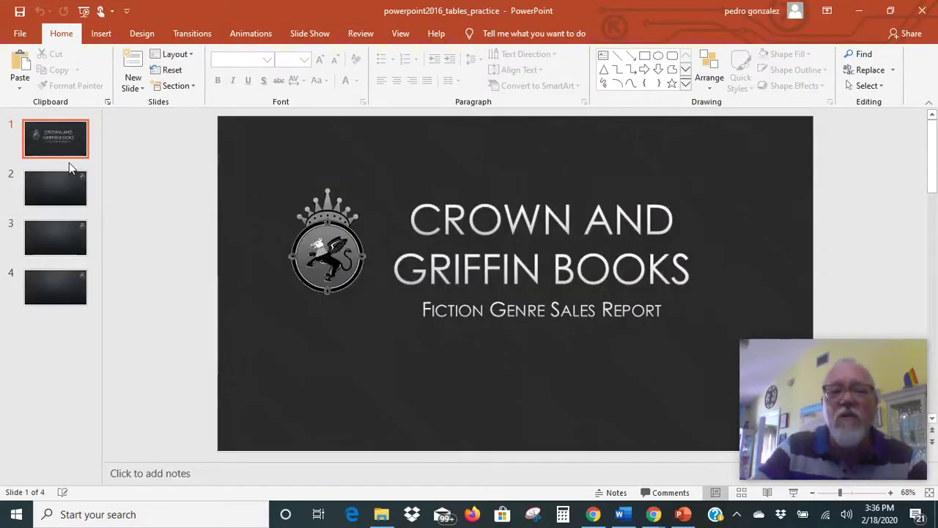
Step: Look through the four slides of the tables practice presentation and return to the title slide
click(53, 187)
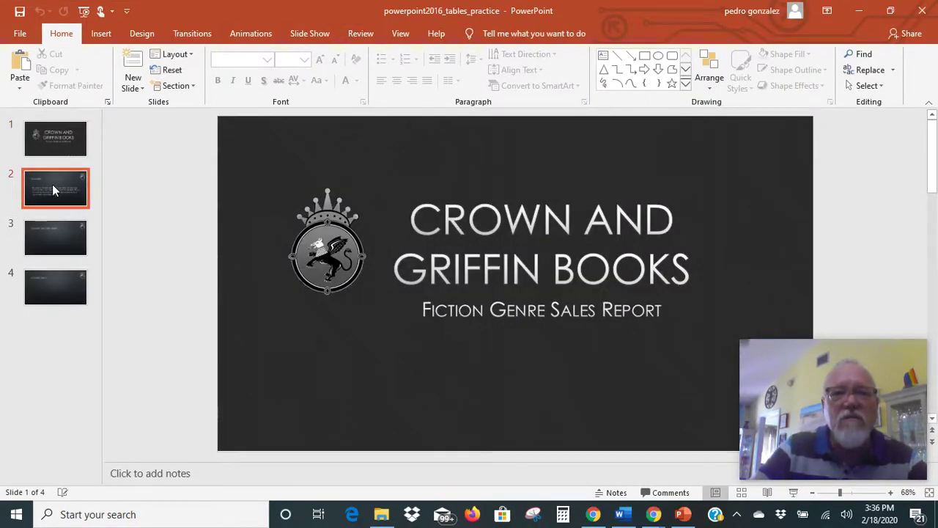
click(63, 248)
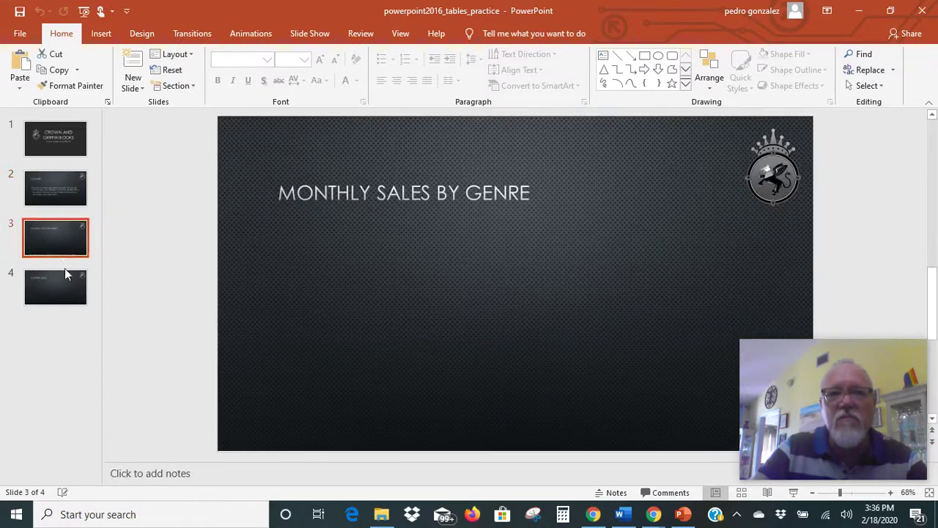
click(67, 290)
click(57, 182)
click(56, 137)
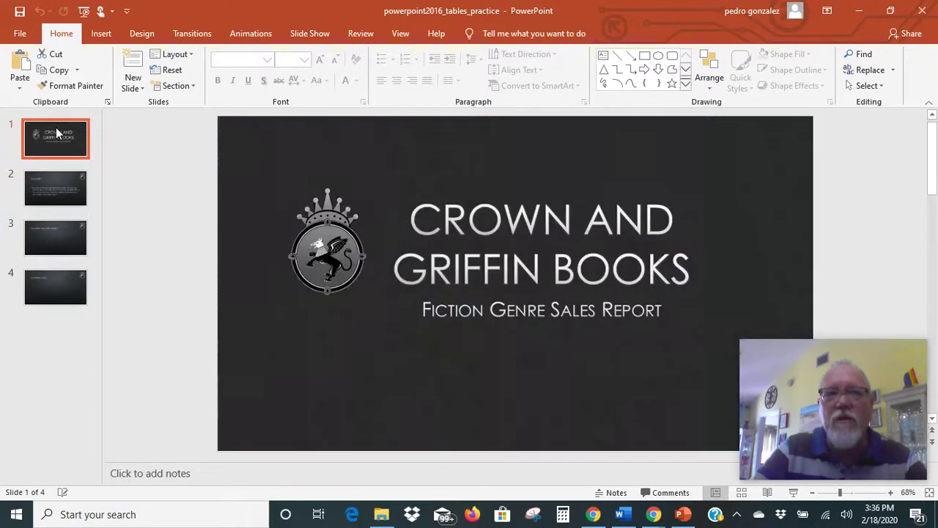
Step: Start saving a copy of the tables practice presentation, choosing the H Drive folder on USB Drive (F:) as the location
click(20, 35)
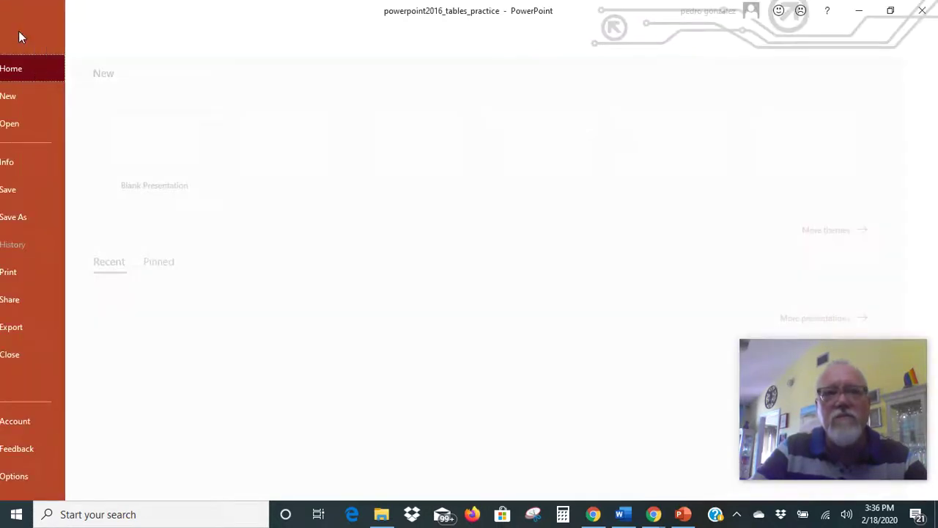
click(44, 217)
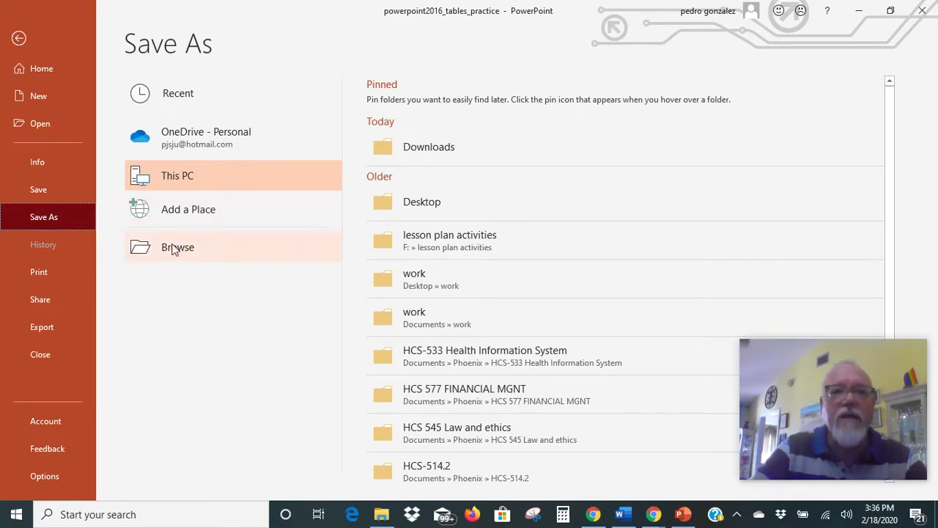
click(174, 250)
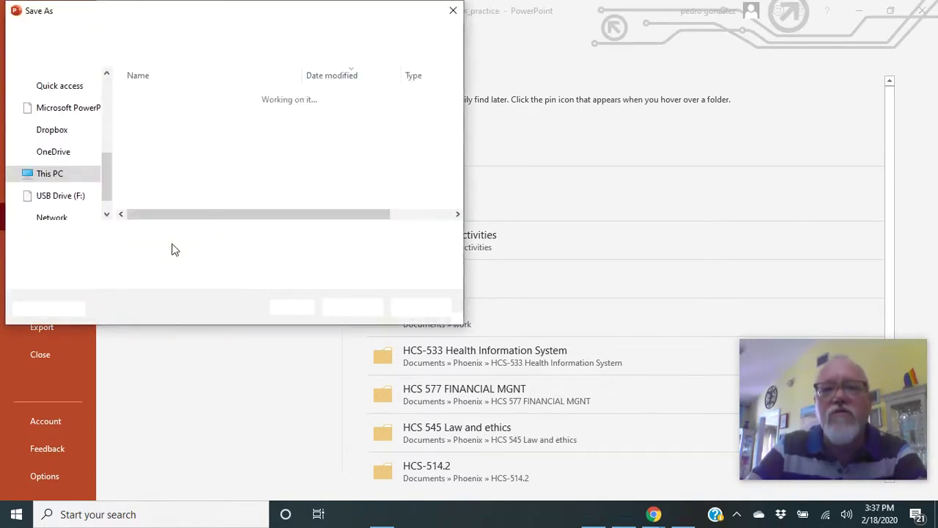
drag(105, 152, 109, 181)
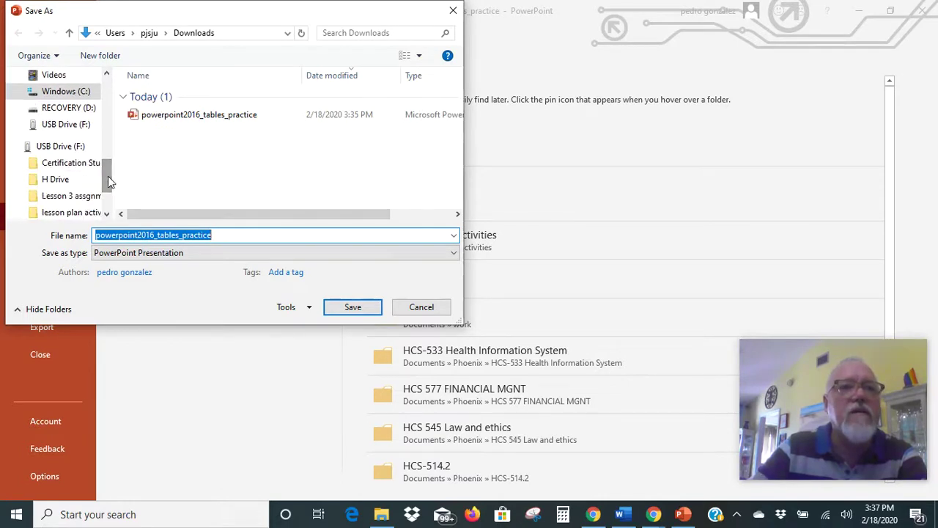
scroll(84, 135, up, 3)
drag(110, 134, 110, 183)
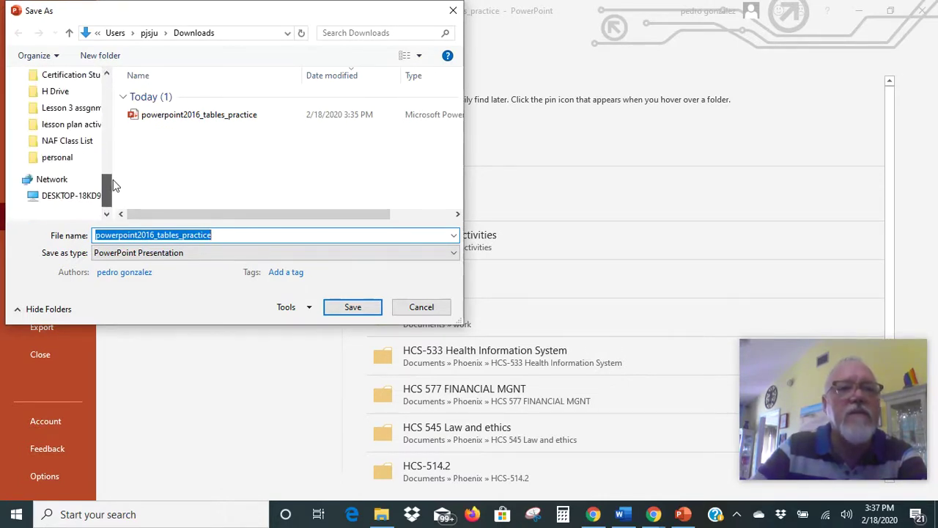
click(54, 92)
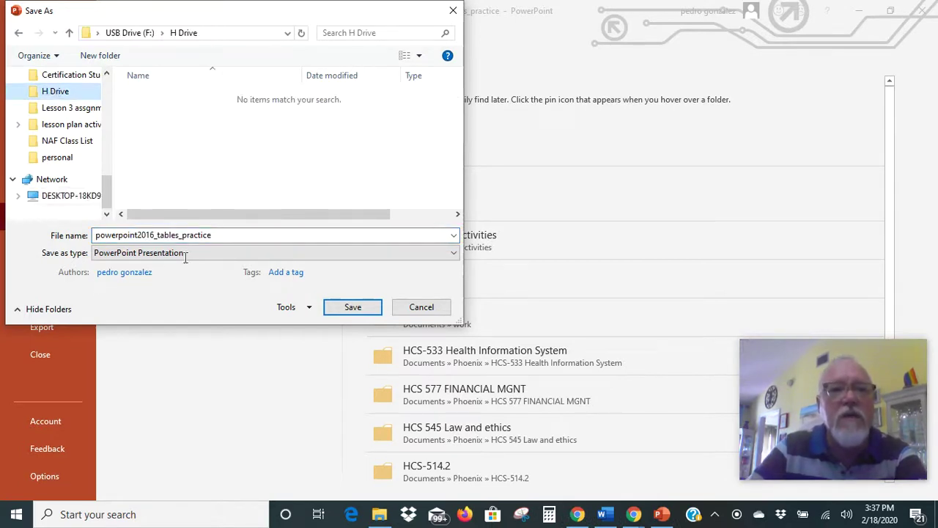
Step: Append the student's full name to the file name powerpoint2016_tables_practice and save the copy
click(224, 235)
click(225, 234)
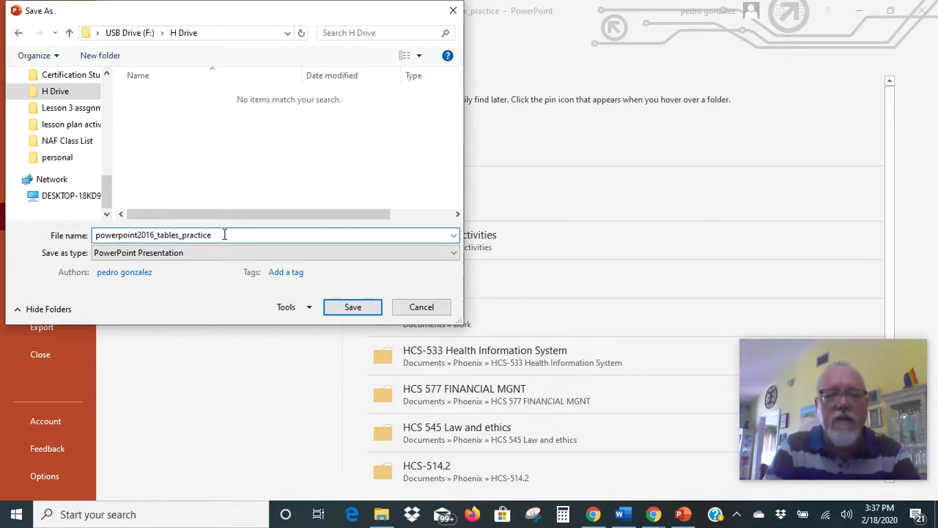
key(BackSpace)
key(BackSpace)
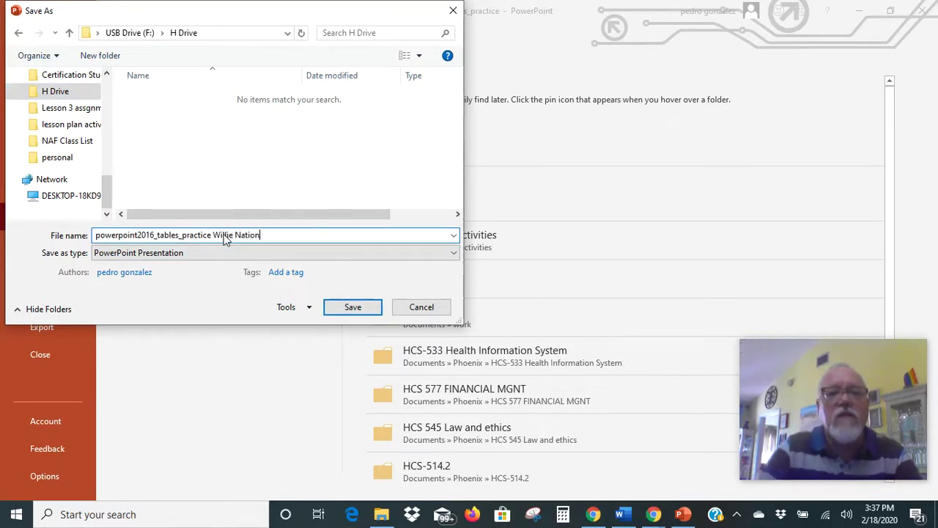
click(351, 306)
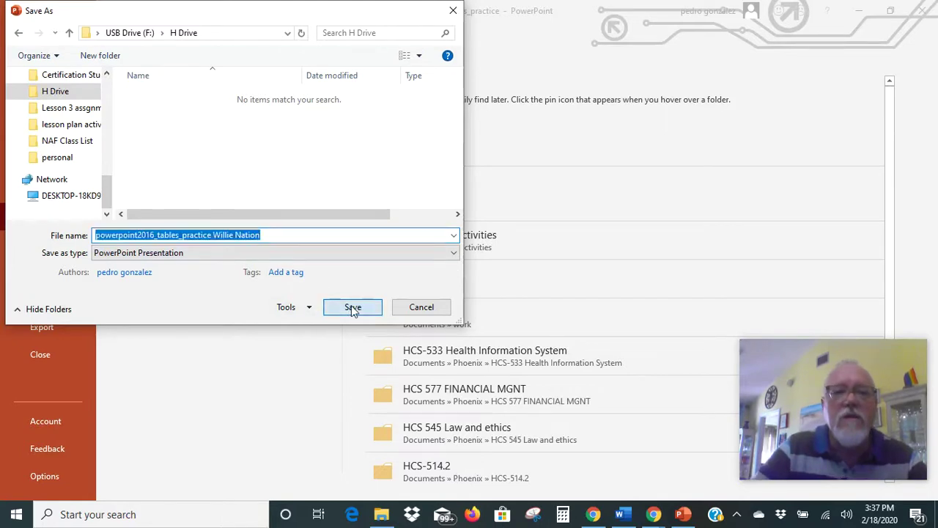
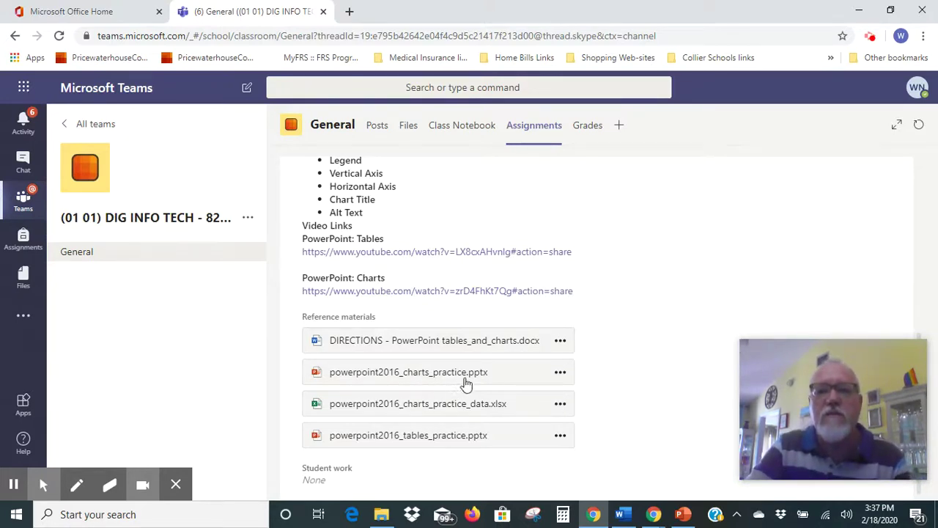
Step: Download powerpoint2016_charts_practice.pptx from the Teams assignment, allowing multiple downloads, and open it in PowerPoint with editing enabled
click(561, 372)
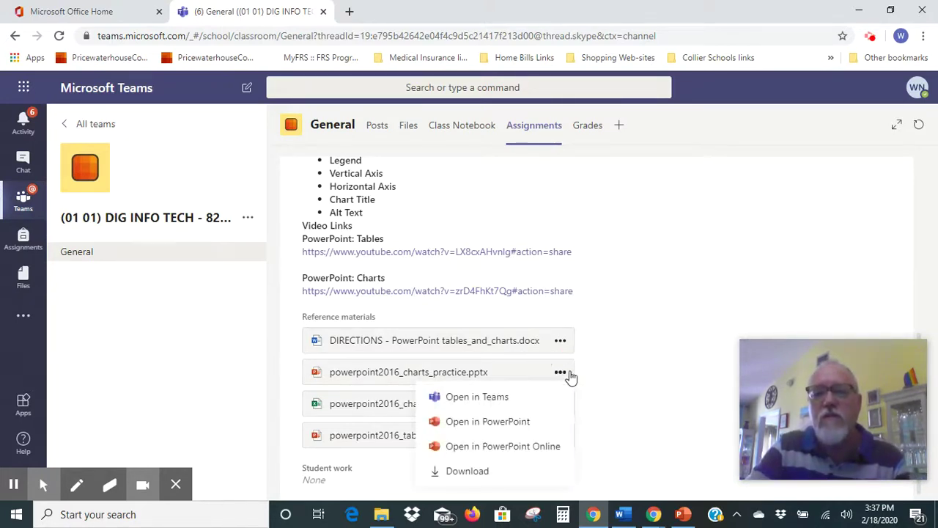
click(473, 473)
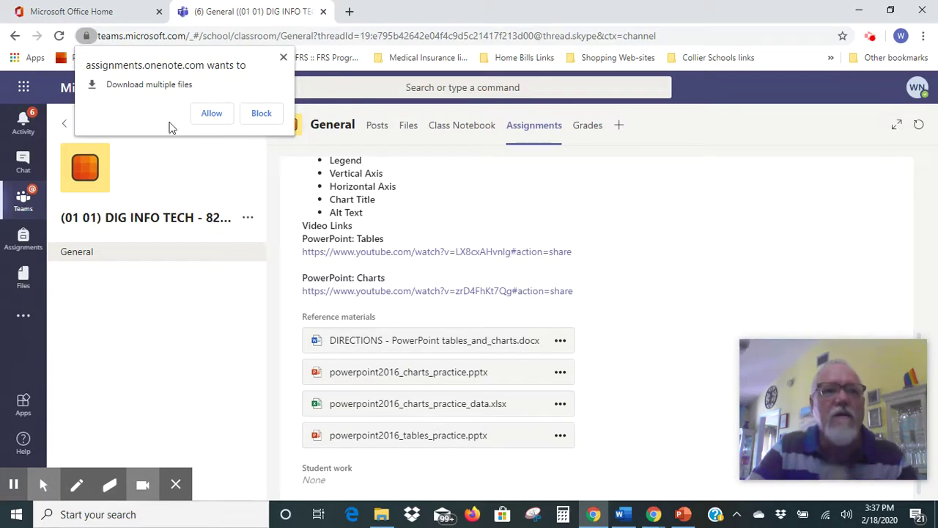
click(211, 115)
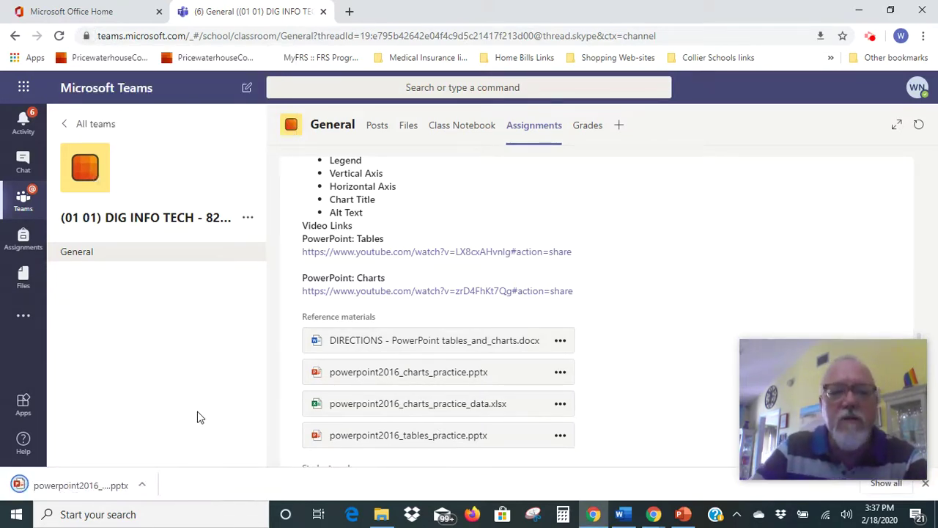
click(60, 486)
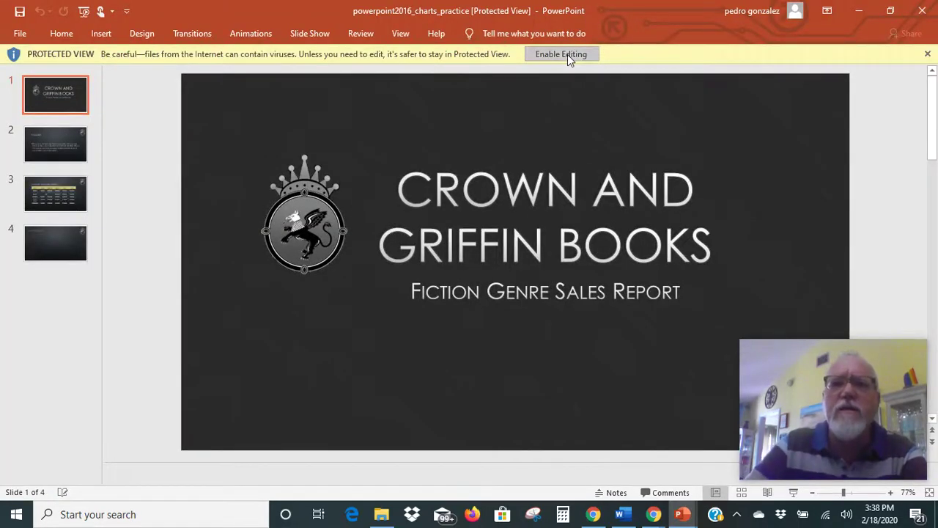
click(567, 55)
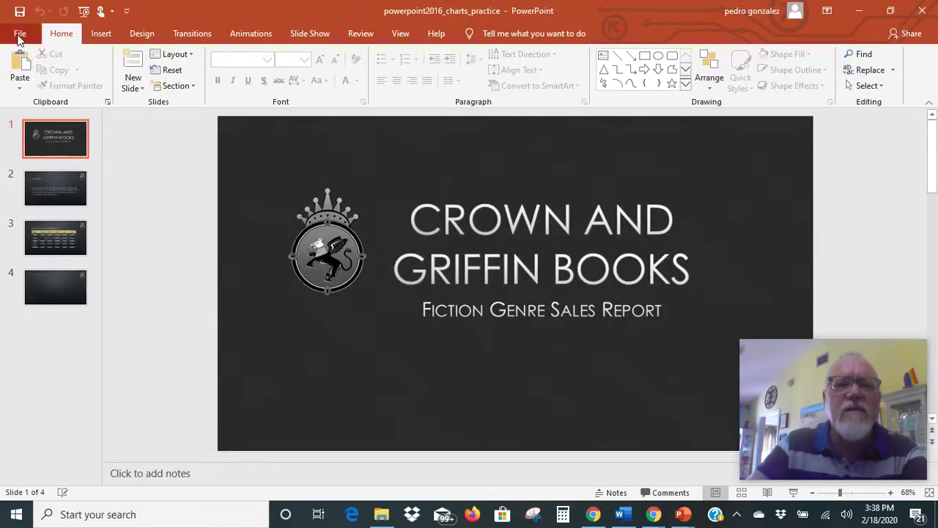
Step: Start saving a copy of the charts practice presentation
click(20, 37)
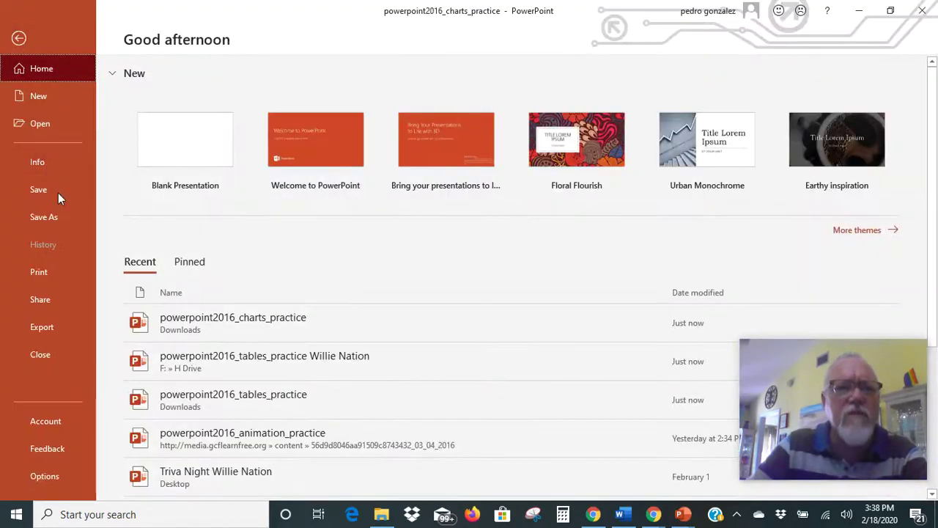
click(52, 219)
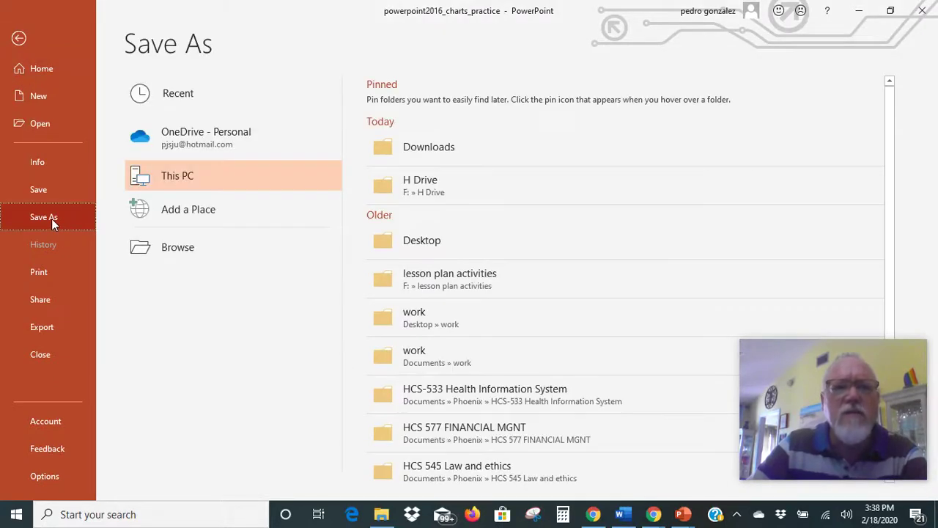
click(186, 247)
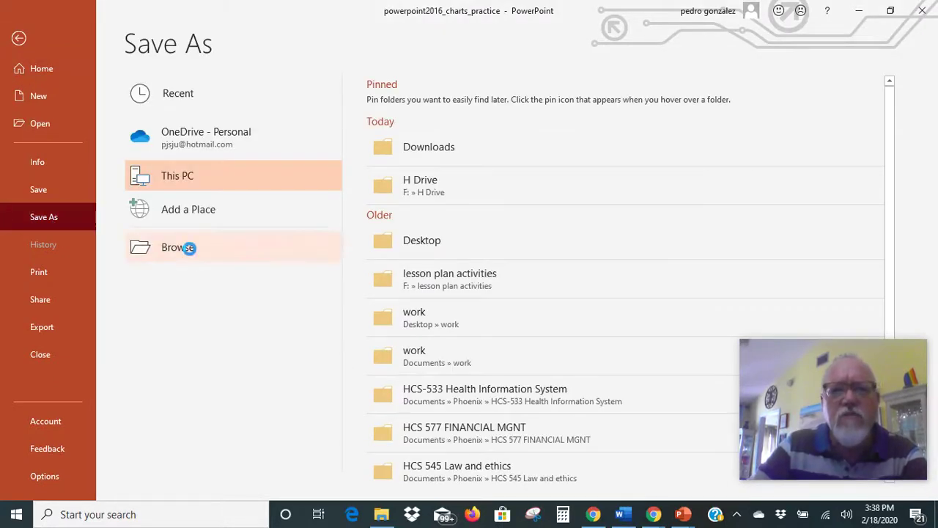
click(271, 252)
click(268, 254)
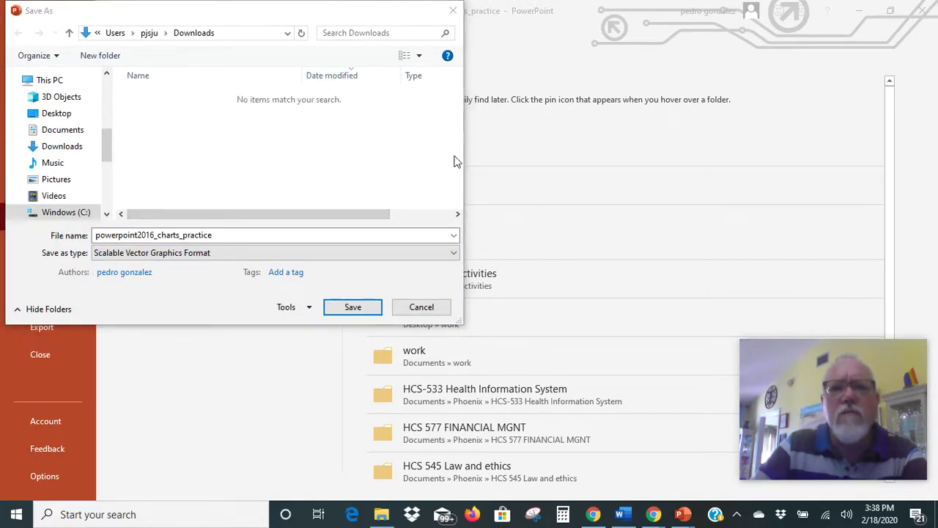
click(425, 308)
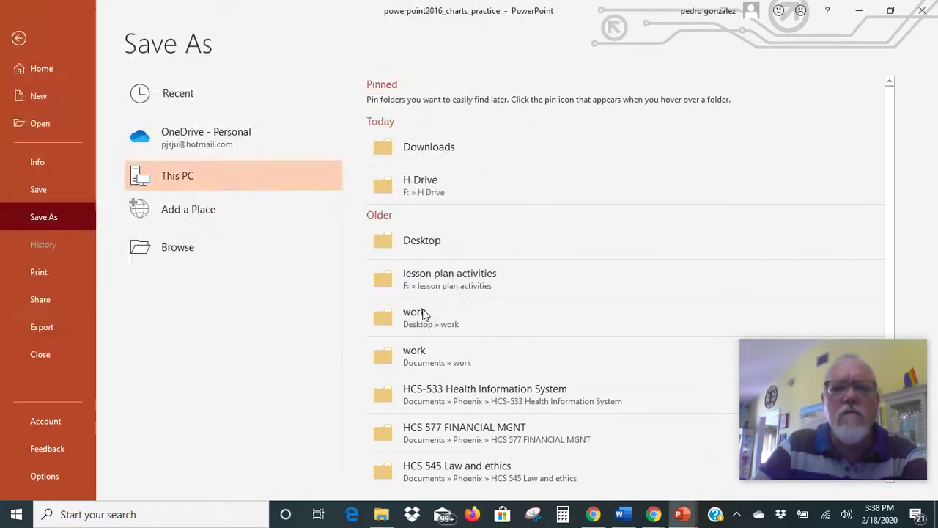
Step: Choose the H Drive folder on USB Drive (F:) and save powerpoint2016_charts_practice there as a PowerPoint Presentation
click(420, 186)
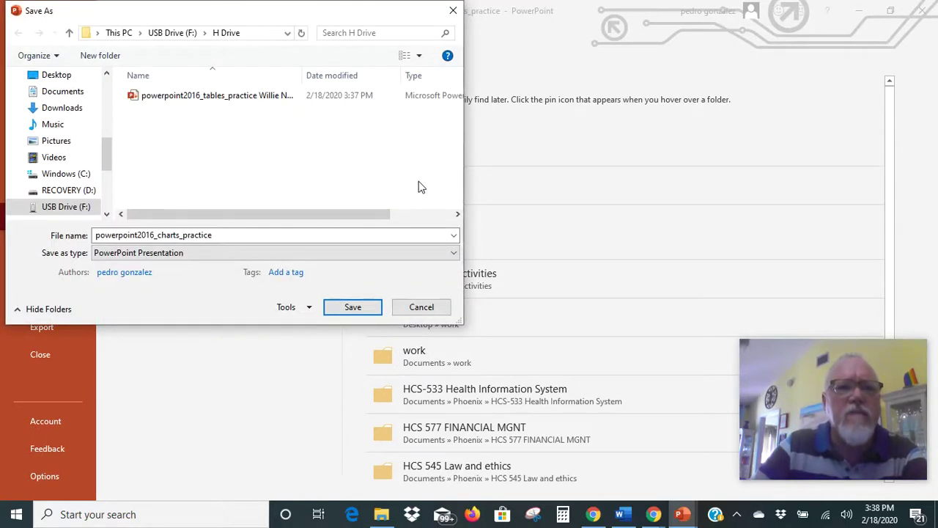
click(353, 307)
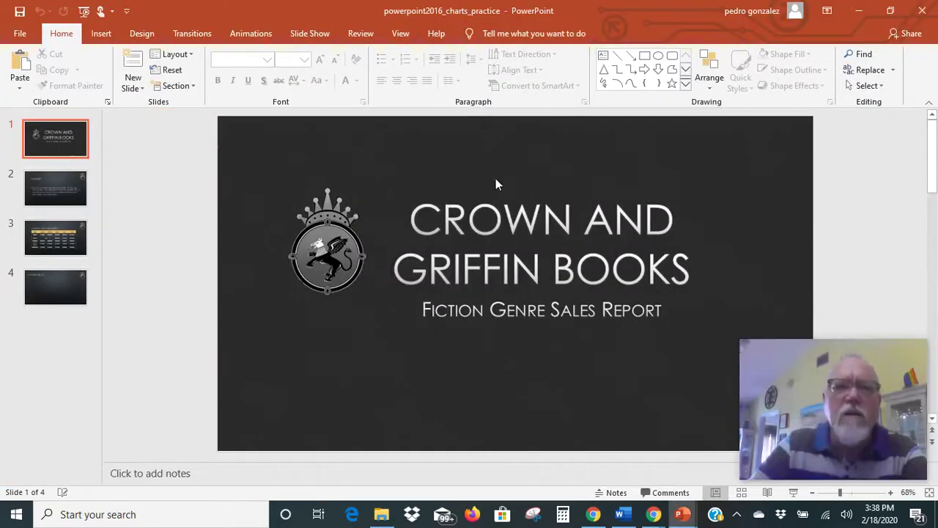
Step: Minimize the charts presentation and open powerpoint2016_charts_practice_data.xlsx from the Teams assignment in Excel
click(861, 5)
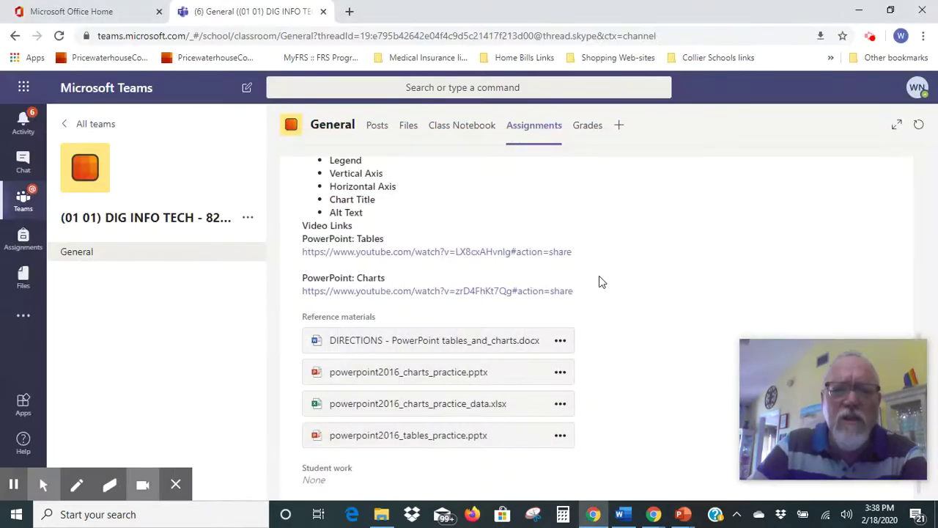
click(560, 403)
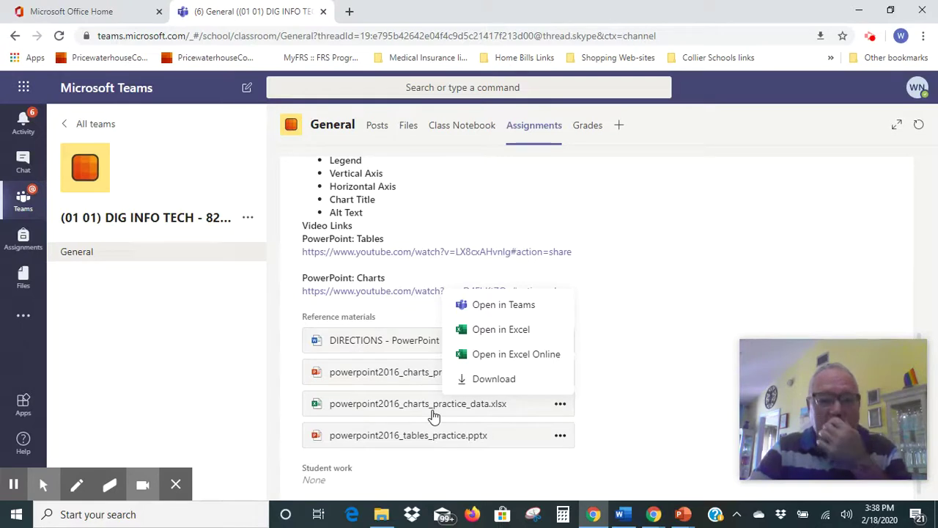
click(497, 330)
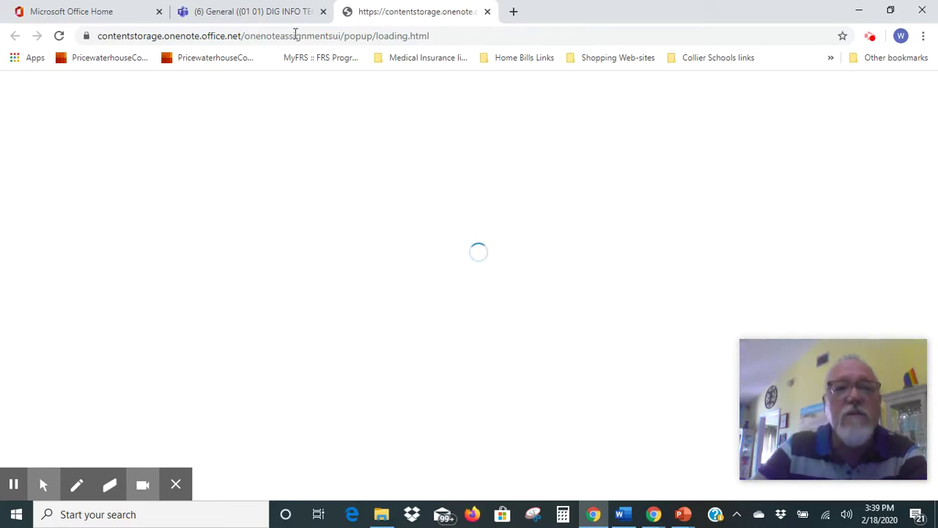
Step: Return to the Teams assignment page, switch to the Word directions document and review the Part One table instructions
click(279, 8)
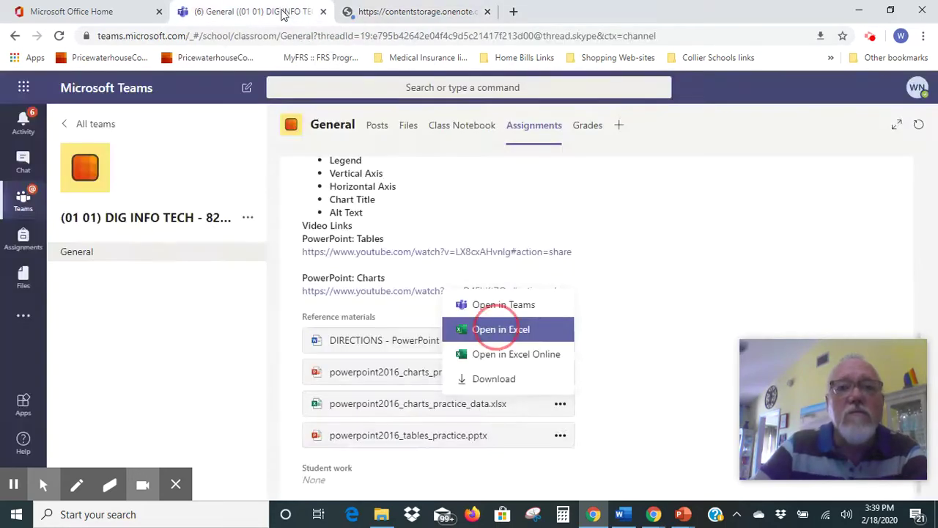
click(622, 515)
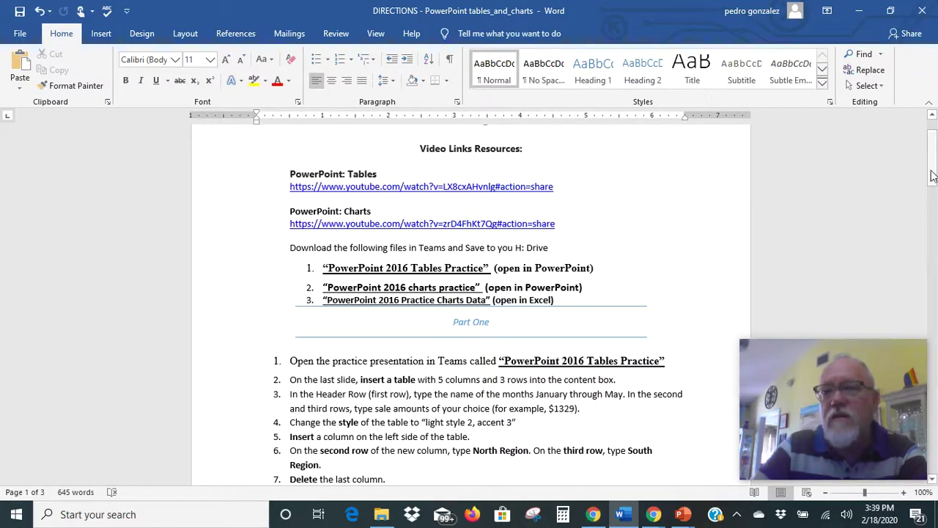
drag(934, 166, 934, 195)
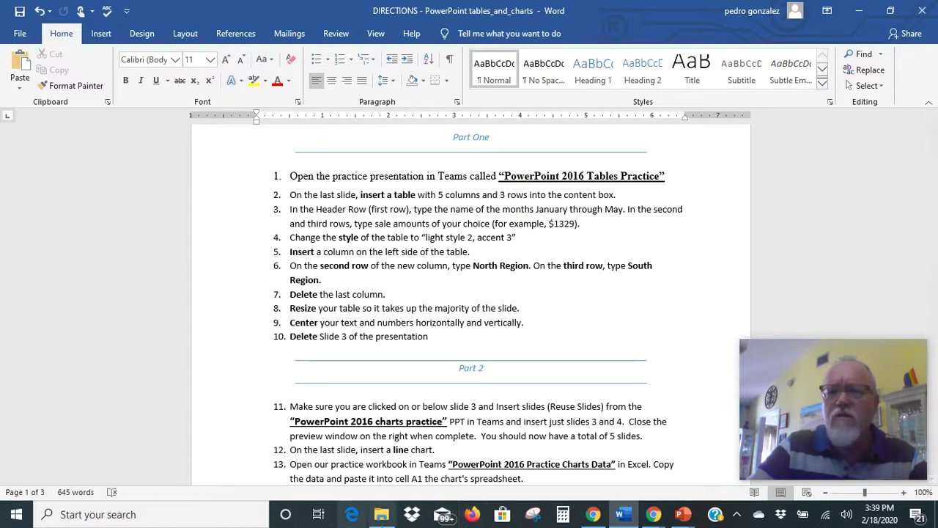
Step: Switch to the tables practice presentation in PowerPoint and start inserting a table into the content box of the Monthly Sales slide
click(684, 515)
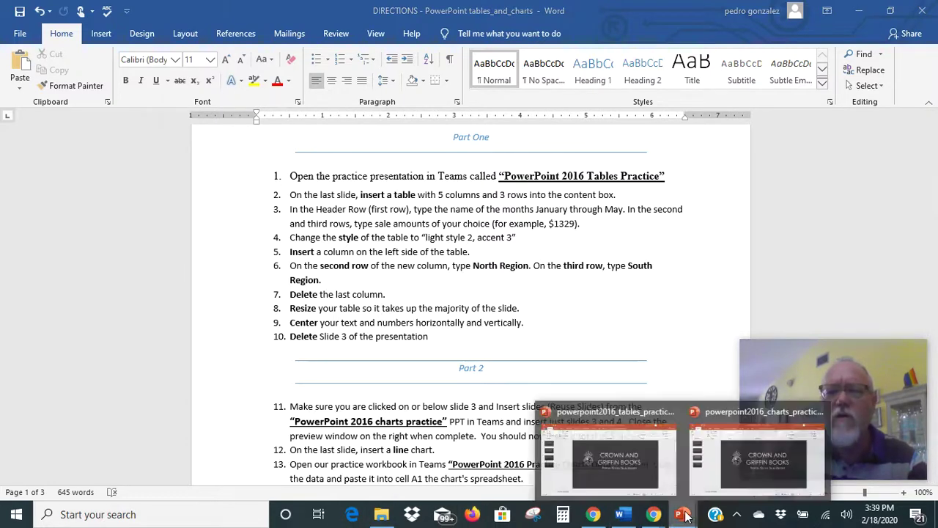
click(614, 434)
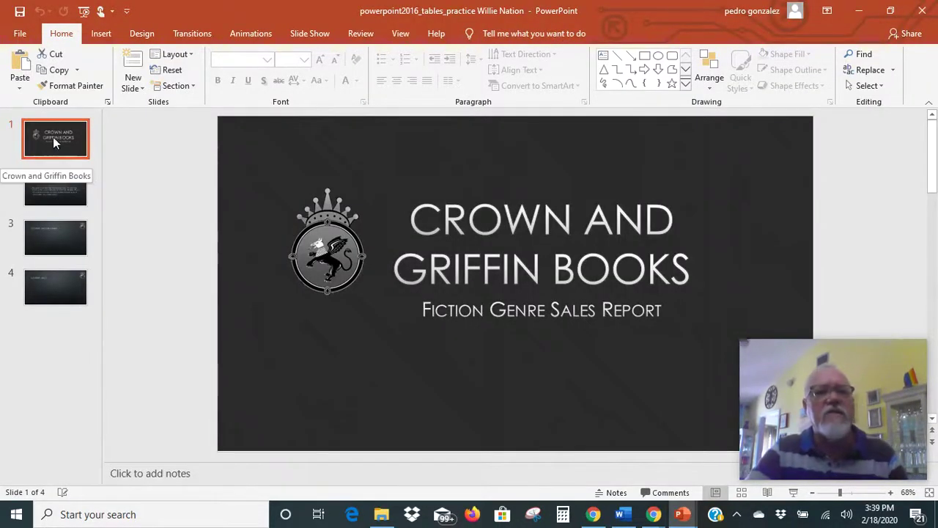
click(61, 286)
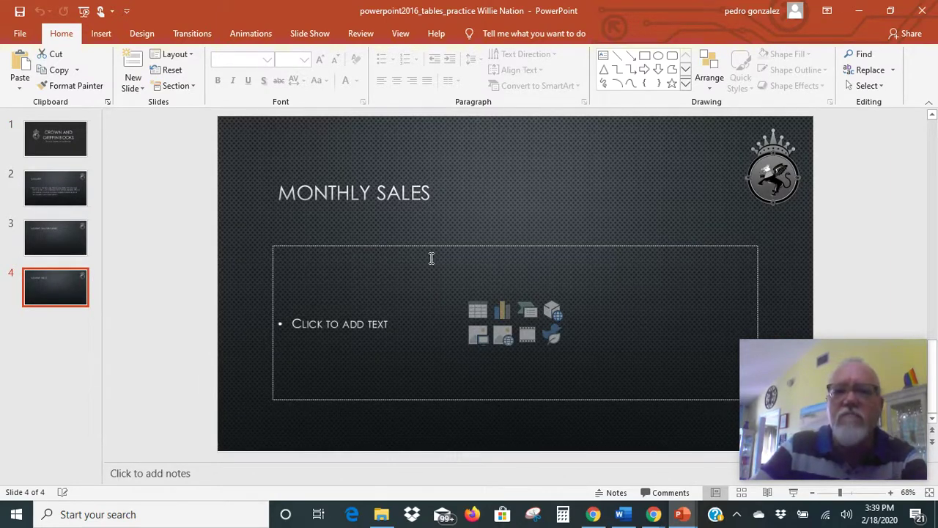
click(477, 312)
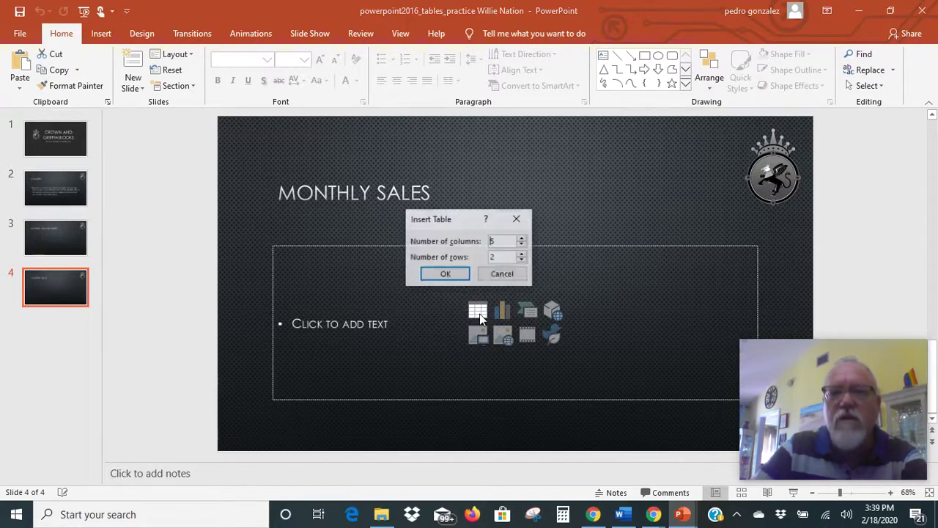